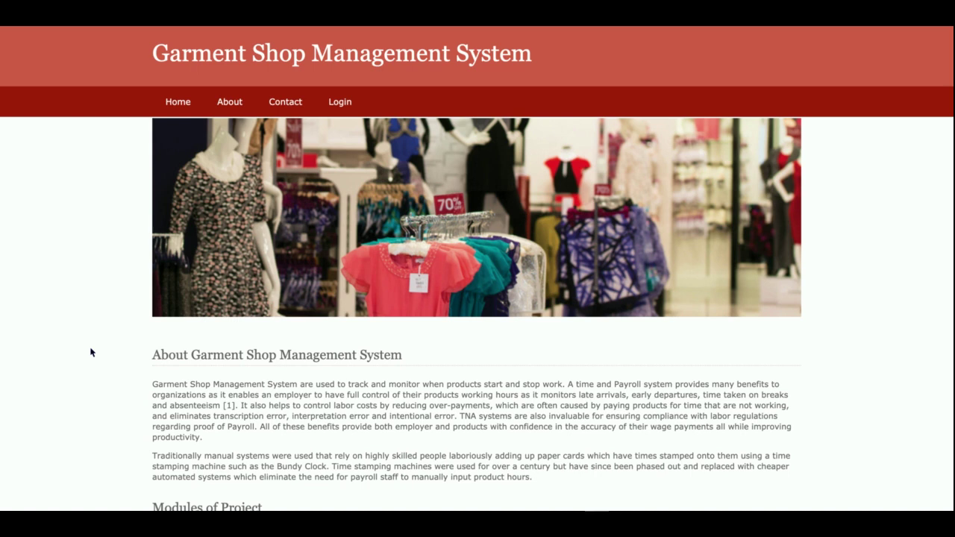
Step: Scroll the home page, view the About and Contact pages, then bring up the prefilled admin login
scroll(90, 353, "down", 4)
scroll(90, 352, "up", 4)
scroll(90, 352, "down", 4)
scroll(90, 352, "up", 4)
scroll(90, 334, "down", 5)
scroll(90, 334, "up", 5)
scroll(90, 333, "down", 5)
scroll(90, 334, "up", 5)
left_click(233, 101)
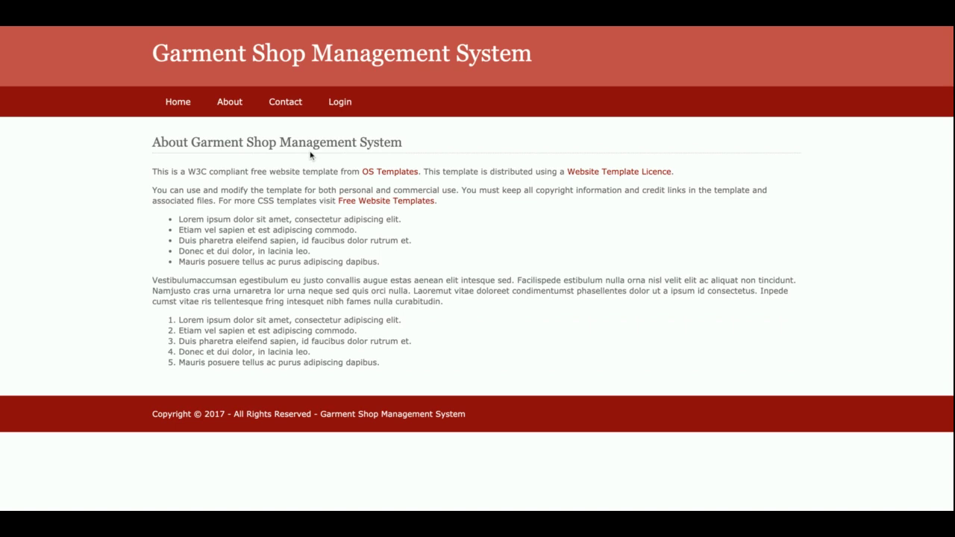
left_click(293, 106)
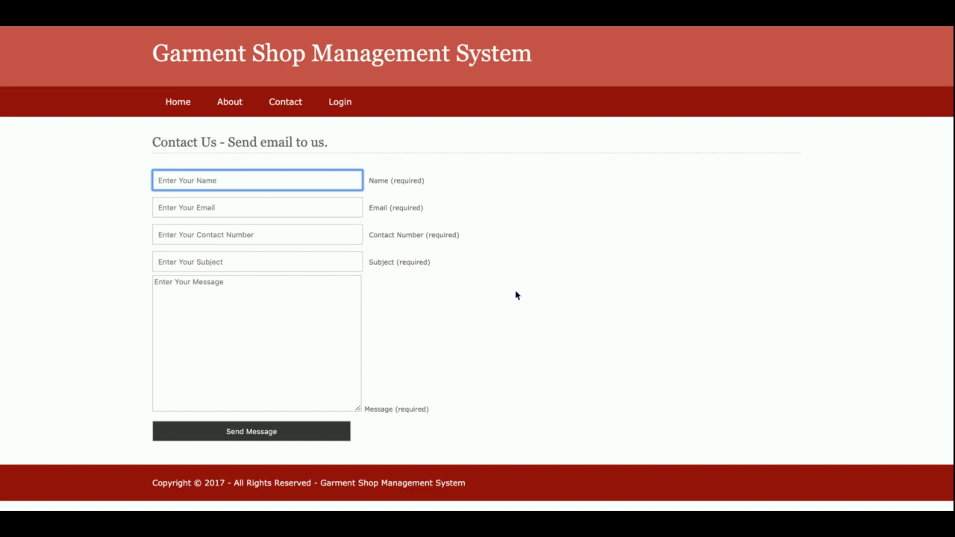
left_click(342, 106)
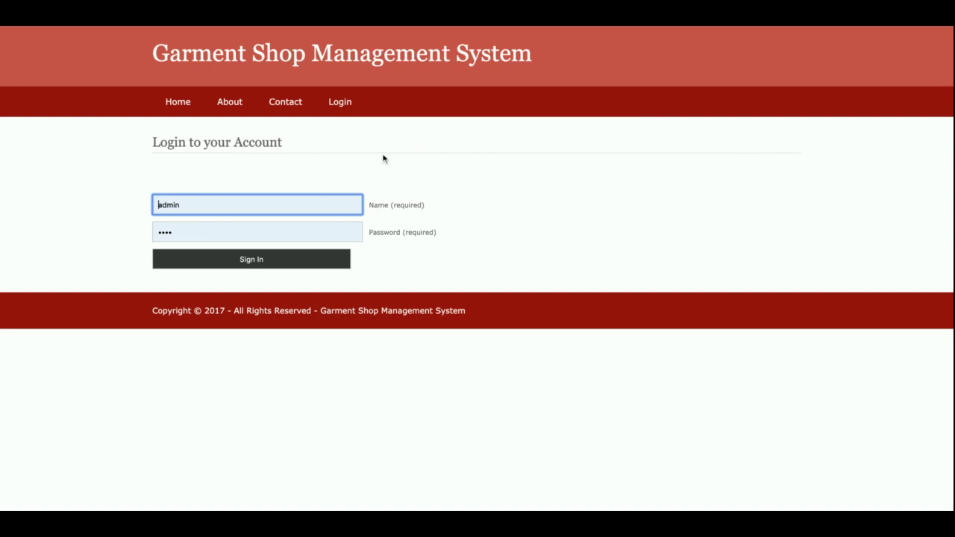
Step: Sign in with the prefilled administrator credentials to reach the admin dashboard
left_click(262, 264)
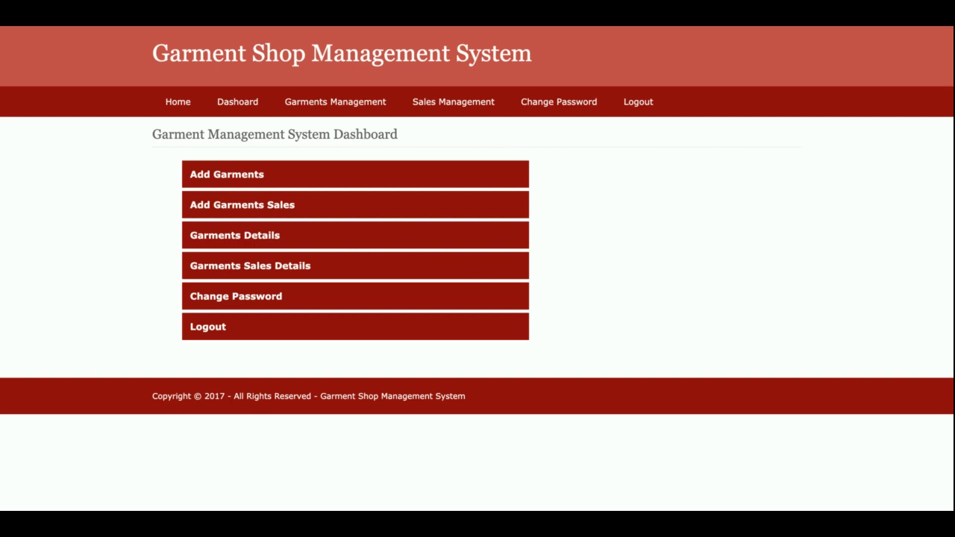
Step: Move between home, dashboard and Add Garment pages, then open the Product Records list
left_click(166, 102)
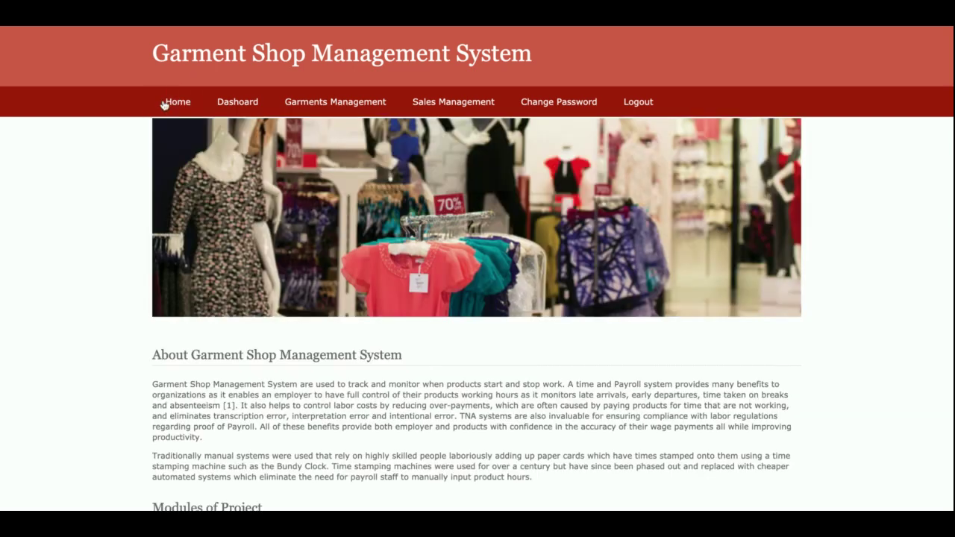
left_click(226, 100)
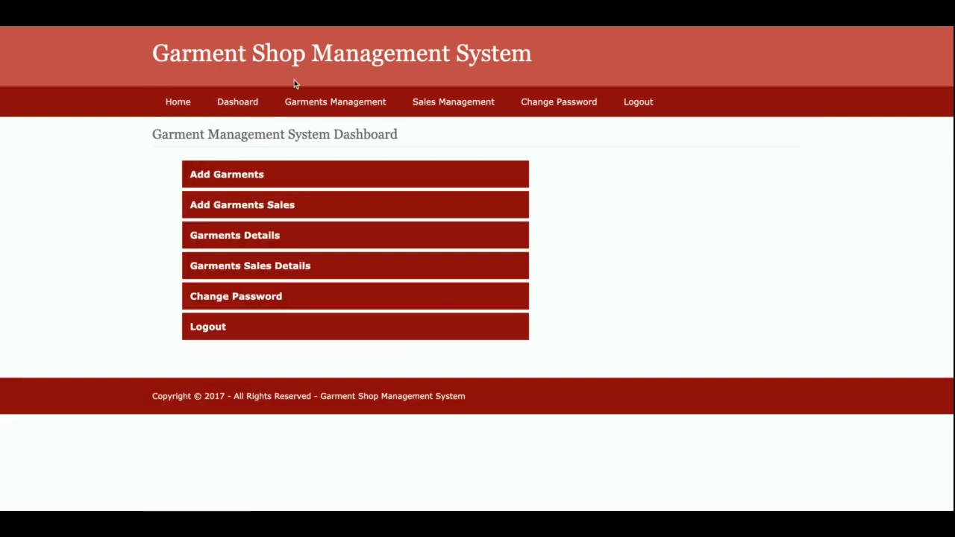
left_click(323, 128)
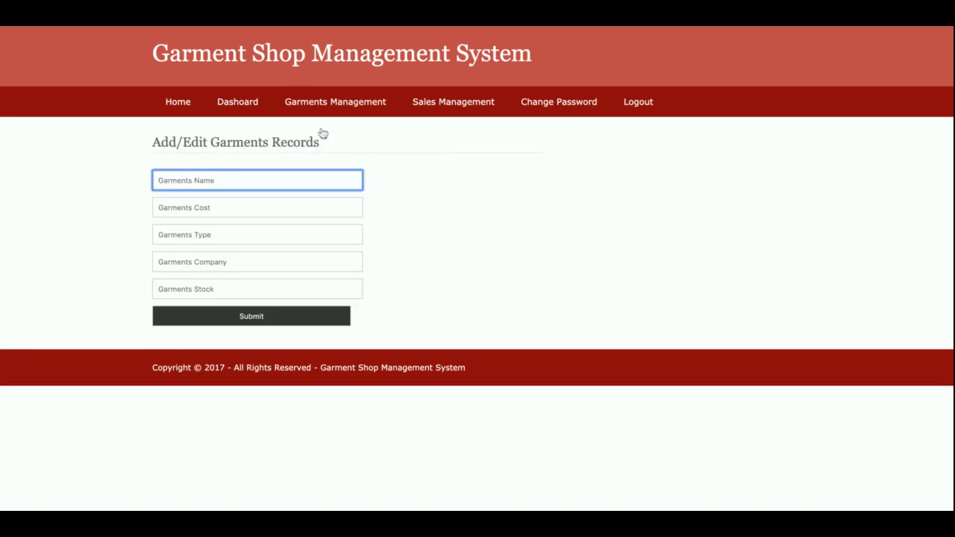
left_click(236, 106)
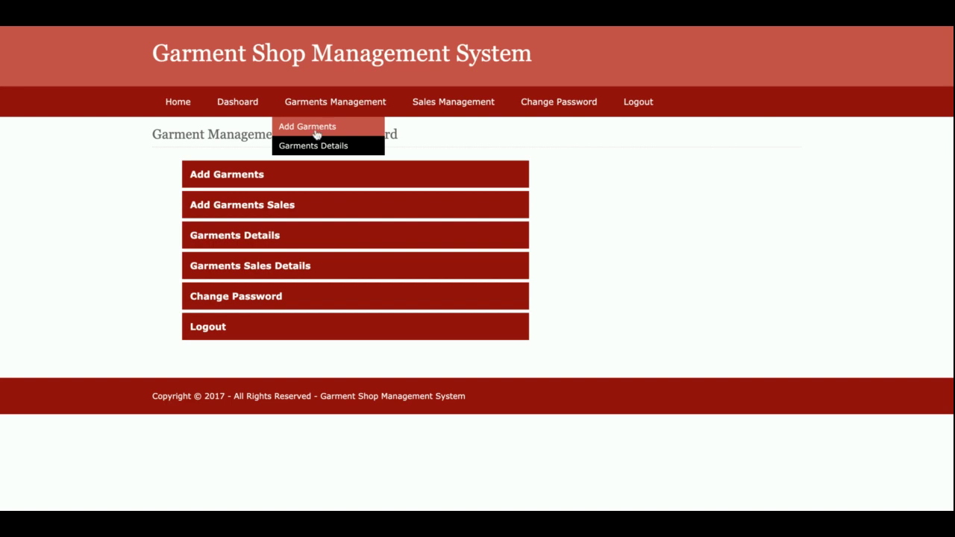
left_click(316, 129)
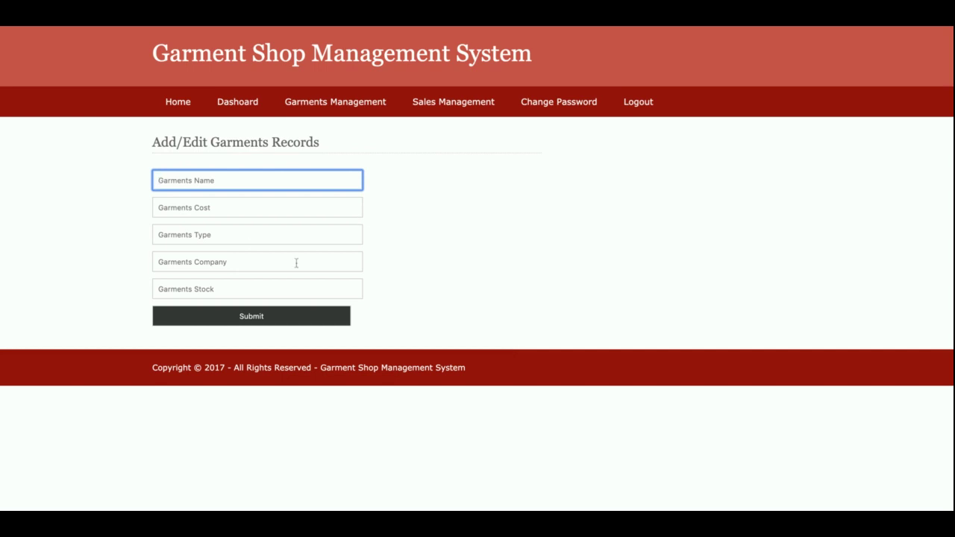
mouse_move(347, 111)
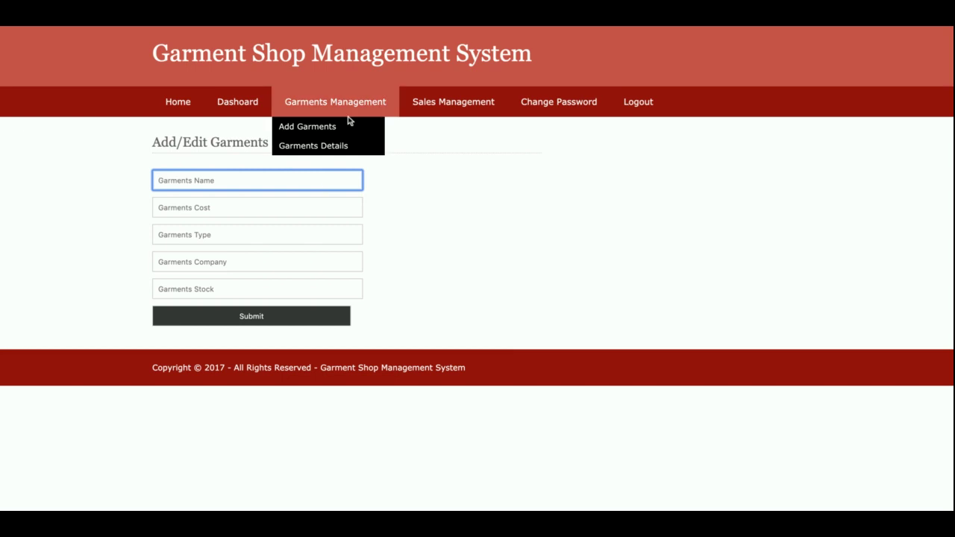
left_click(329, 151)
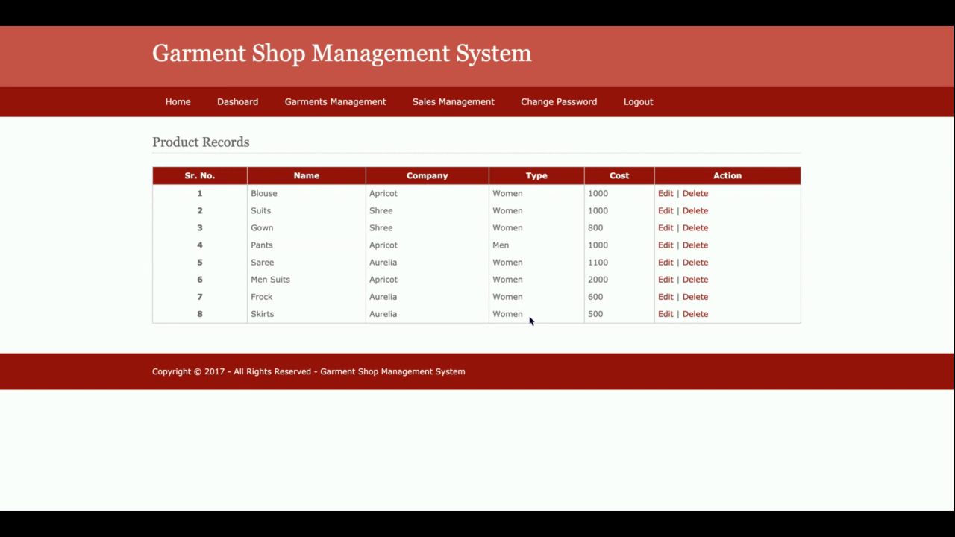
Step: Resave the Blouse record unchanged, then delete Blouse, leaving seven products listed
left_click(665, 196)
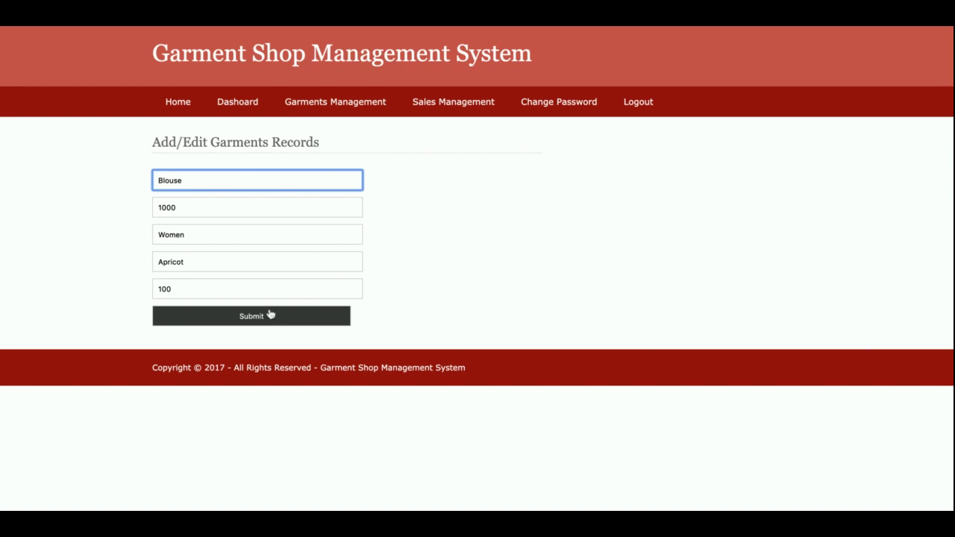
left_click(271, 316)
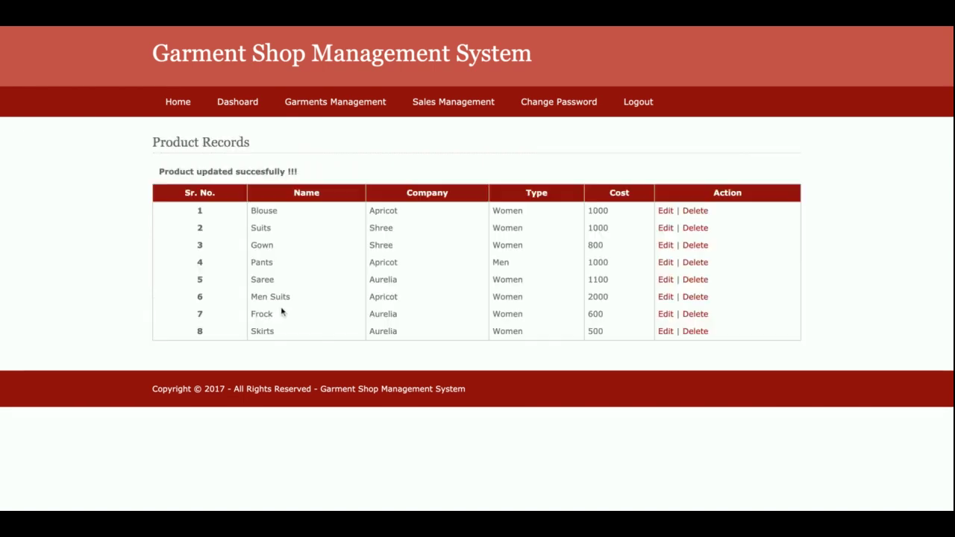
left_click(694, 212)
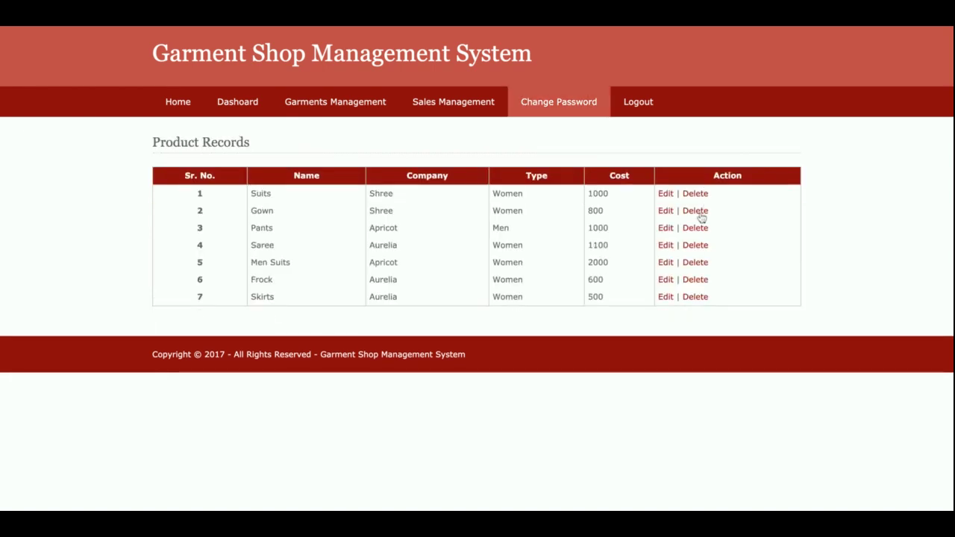
mouse_move(343, 105)
left_click(354, 135)
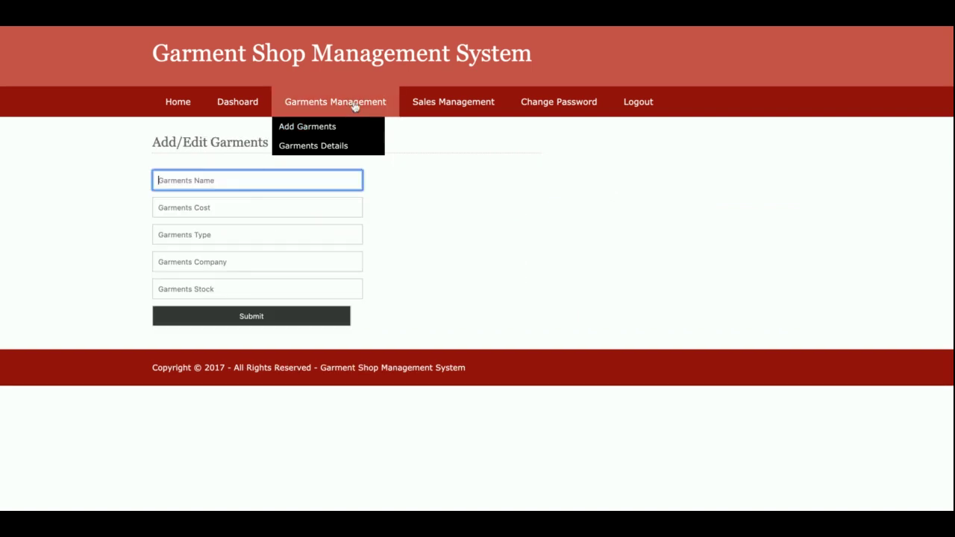
left_click(356, 145)
Step: Start a new sale, entering the customer's name and contact number to open the cart
mouse_move(461, 107)
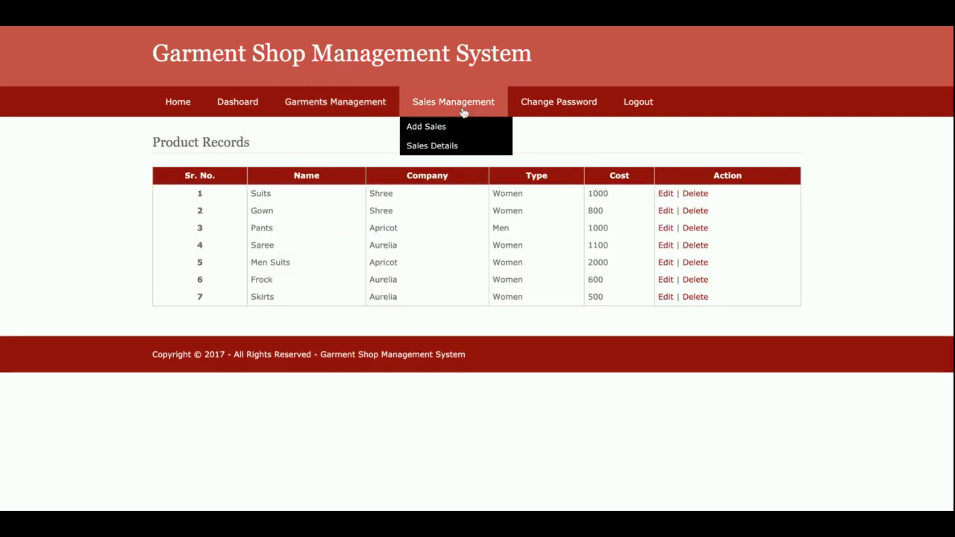
left_click(460, 127)
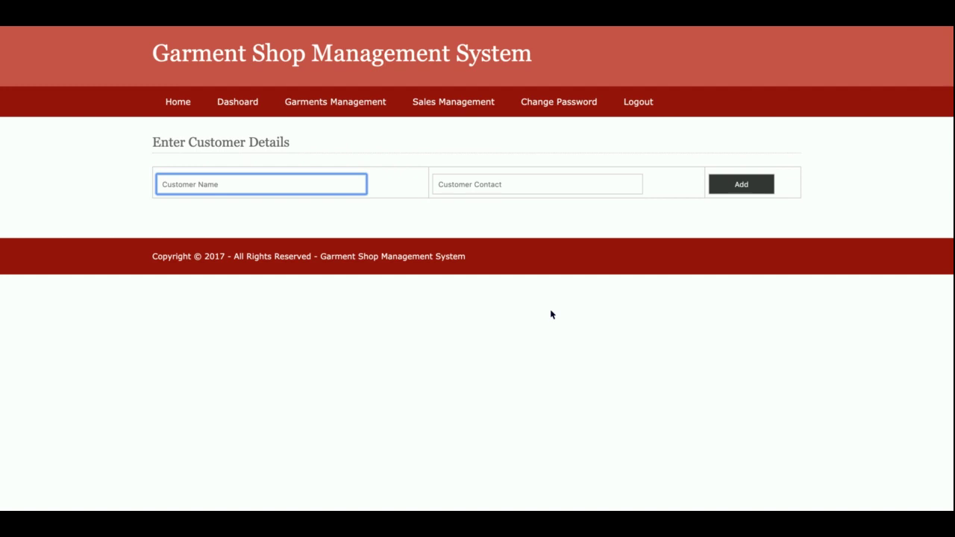
type("Kaushal")
key("Tab")
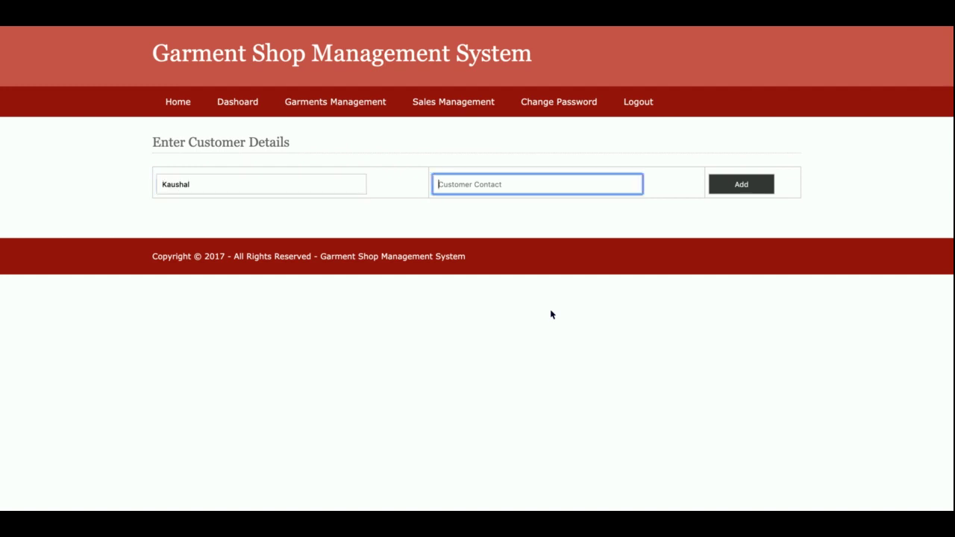
left_click(747, 185)
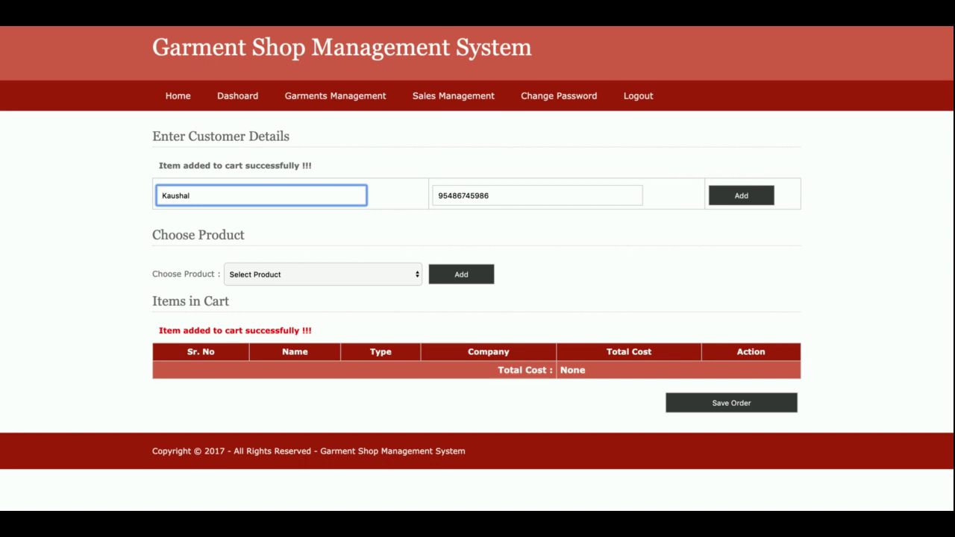
Step: Add Gown, Men Suits and Frock to the cart
left_click(331, 281)
key("Down")
key("Tab")
key("Return")
left_click(318, 280)
key("Down")
key("Down")
left_click(464, 285)
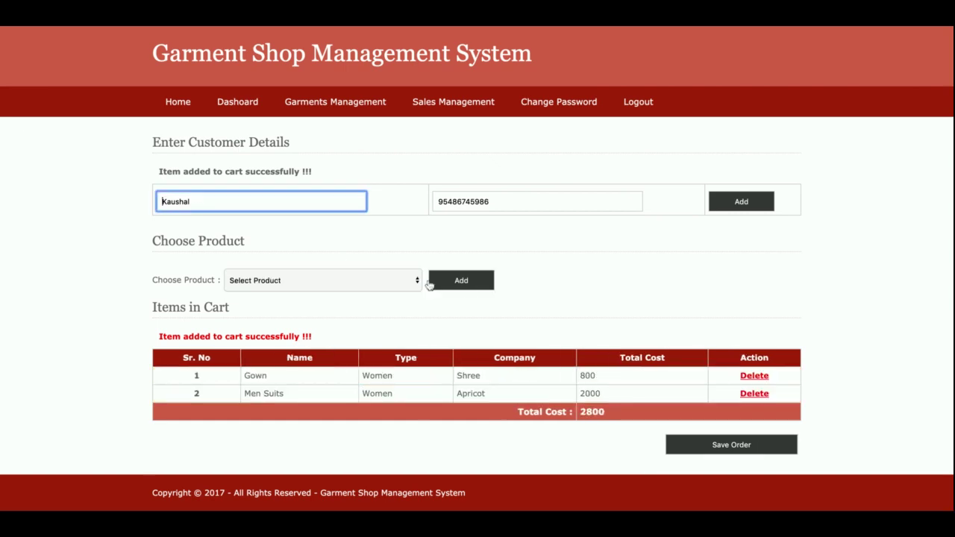
left_click(311, 279)
key("Down")
key("Down")
key("Down")
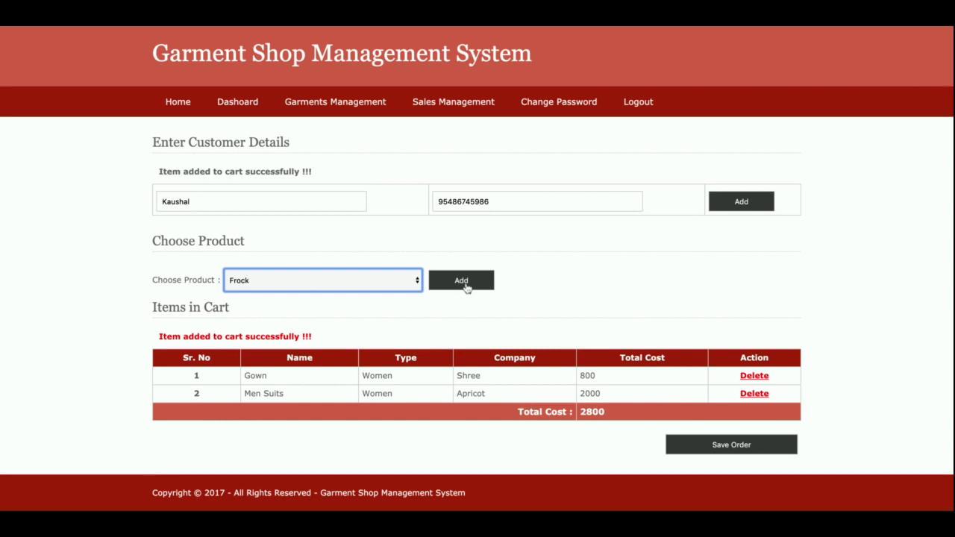
left_click(464, 284)
Step: Add Skirts and Saree, then check the cart's total cost of 5000
left_click(313, 281)
key("Down")
key("Down")
key("Down")
key("Down")
left_click(461, 285)
left_click(351, 288)
key("Down")
key("Down")
key("Down")
key("Down")
key("Down")
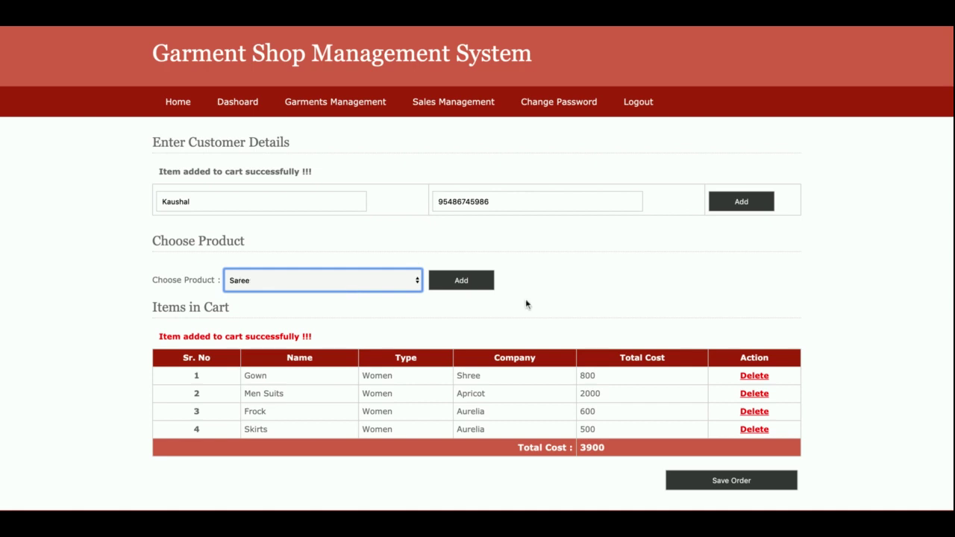
left_click(482, 277)
scroll(708, 271, "down", 2)
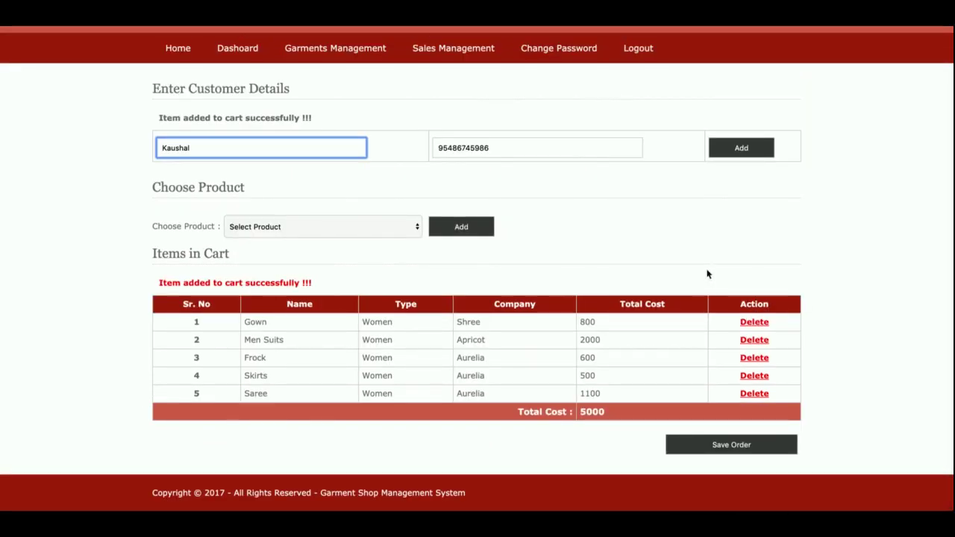
double_click(592, 411)
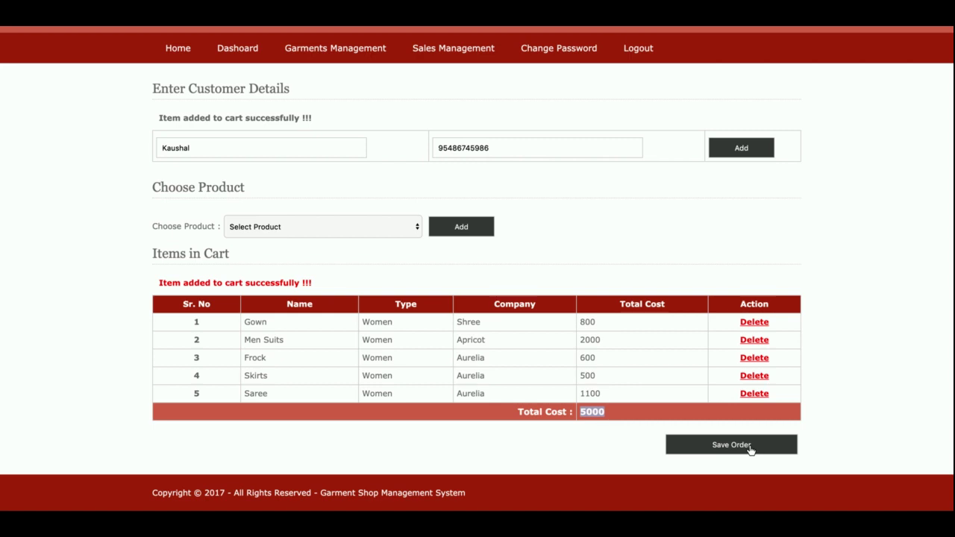
Step: Save the order and confirm order 7 in All Sales Records shows a 5000 total
left_click(750, 448)
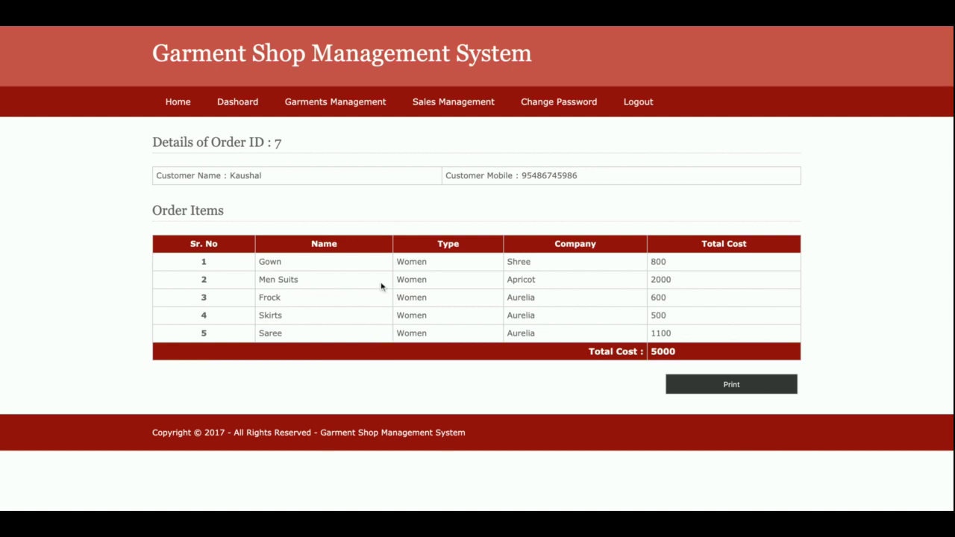
mouse_move(471, 99)
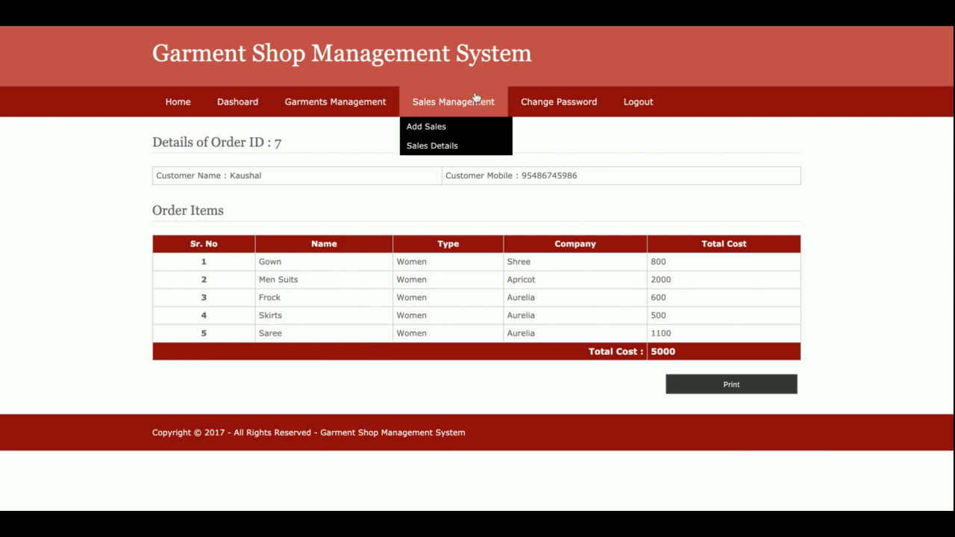
left_click(437, 127)
mouse_move(482, 112)
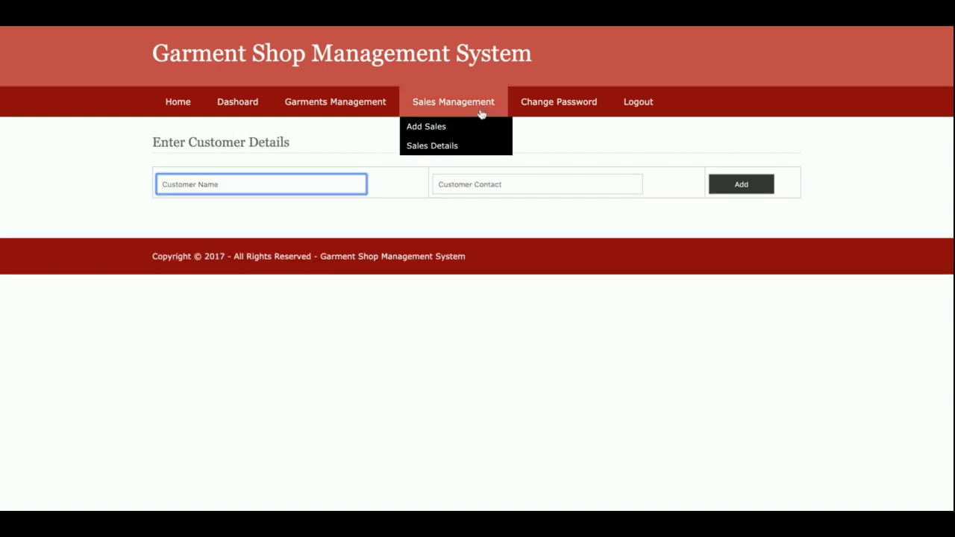
left_click(476, 148)
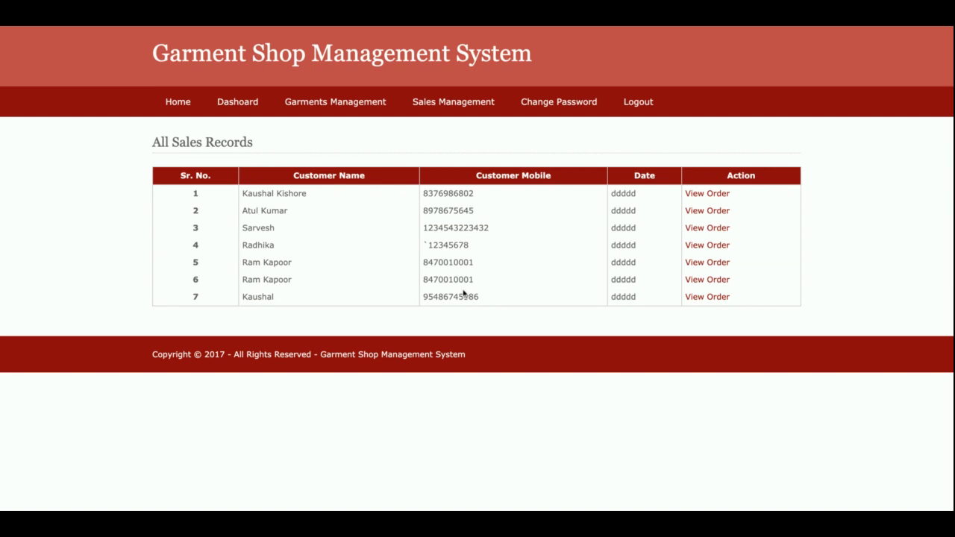
left_click(697, 301)
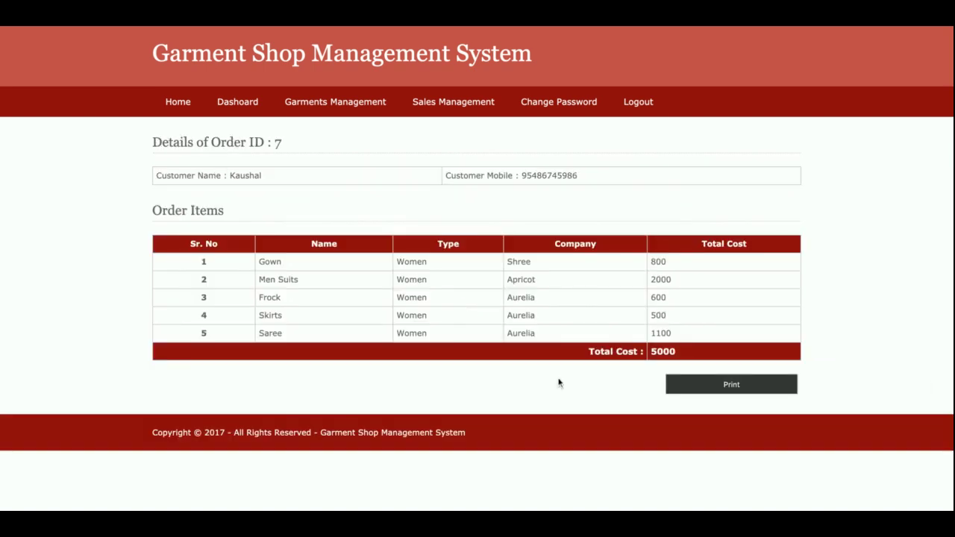
double_click(651, 355)
Step: Review orders 3 and 6, then revisit Add Sales and the All Sales Records list
mouse_move(478, 108)
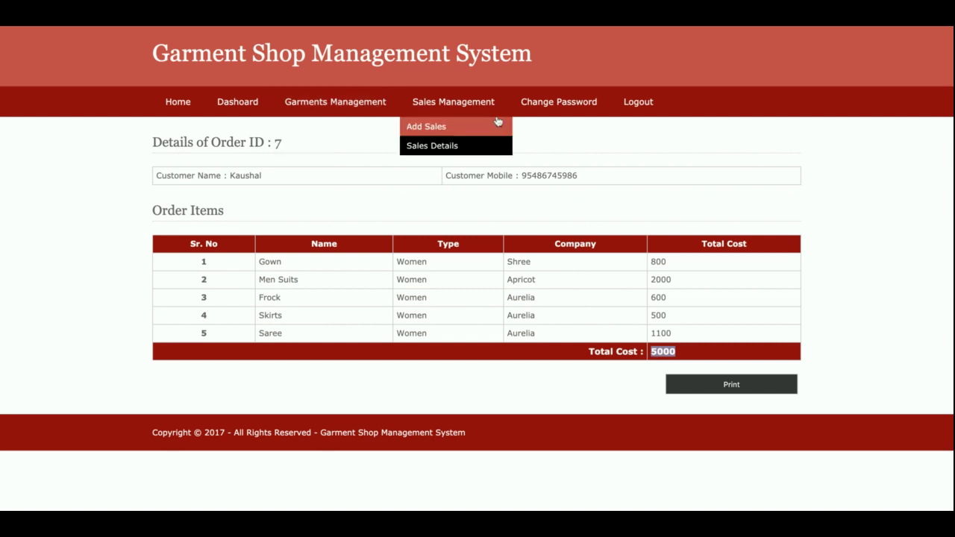
left_click(469, 145)
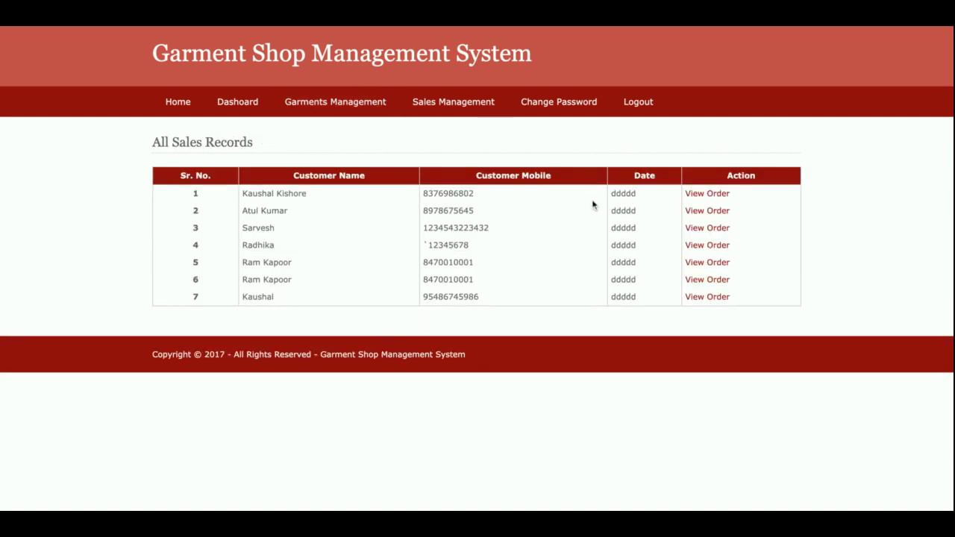
left_click(709, 231)
mouse_move(482, 104)
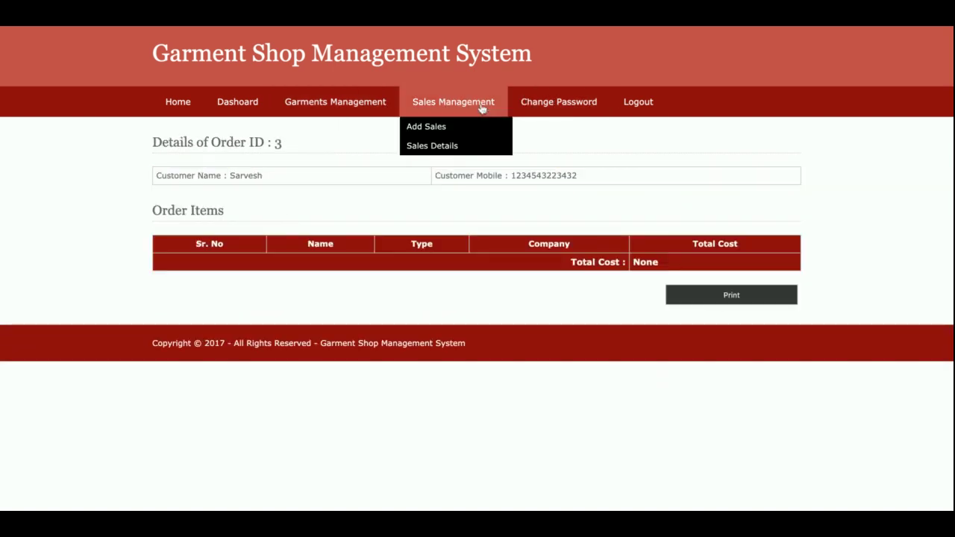
left_click(460, 145)
left_click(686, 278)
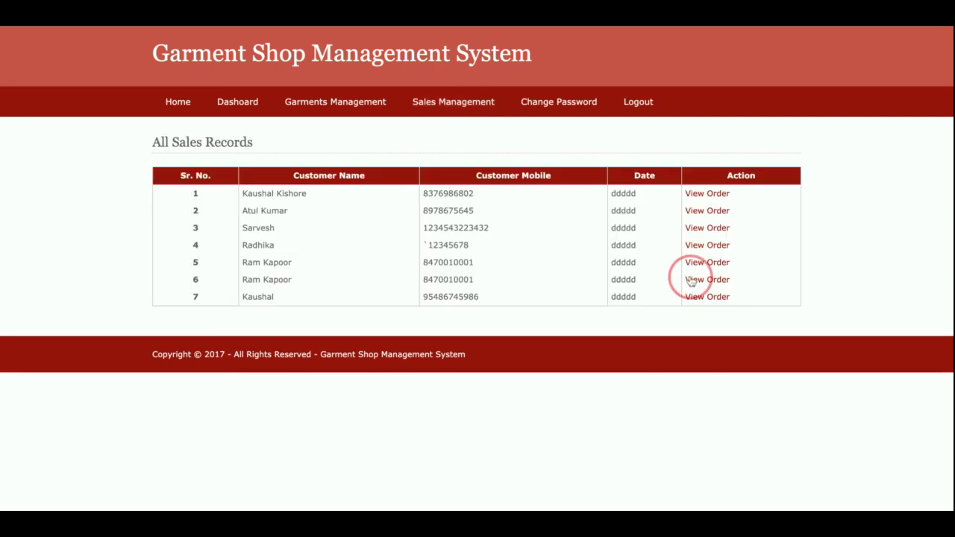
mouse_move(454, 107)
left_click(464, 128)
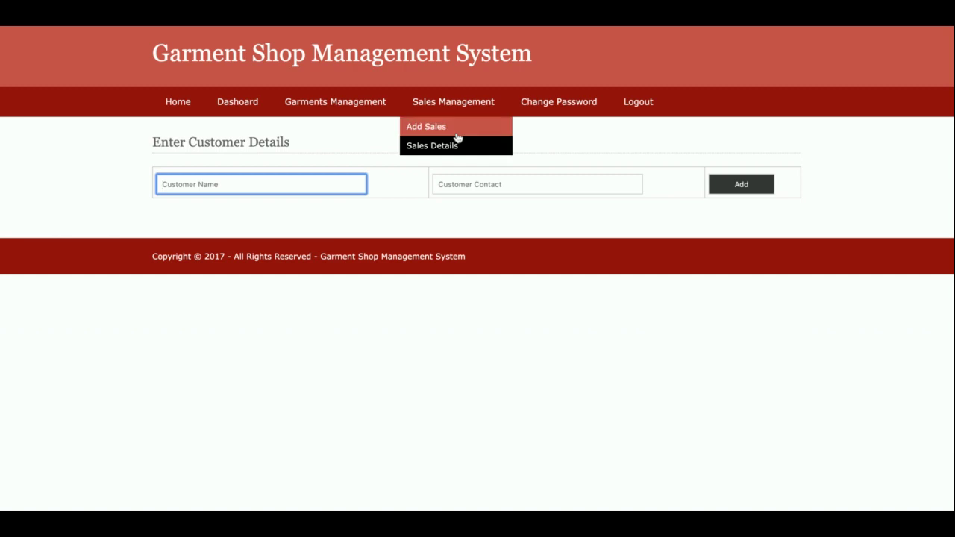
left_click(452, 147)
Step: View the Change Password form, log out, then sign back in to the dashboard
left_click(577, 107)
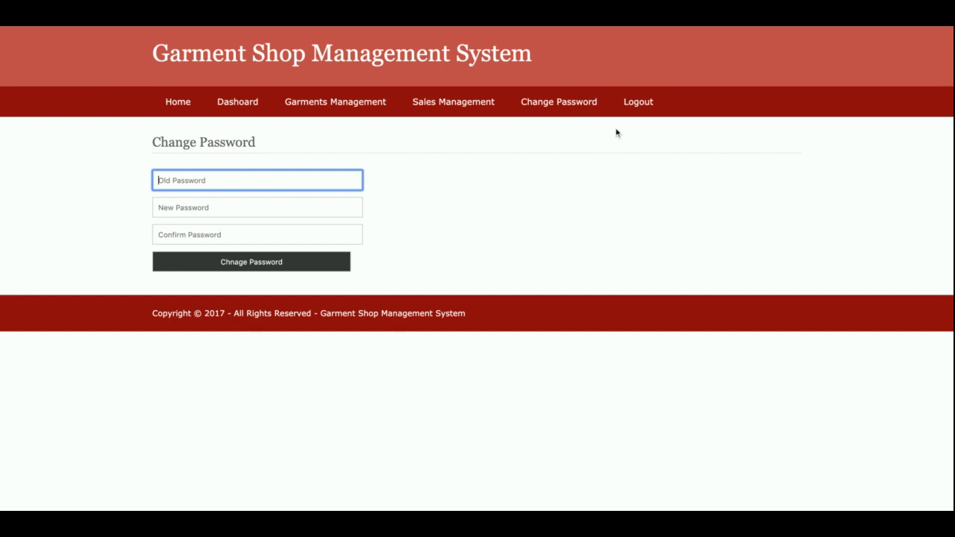
left_click(633, 107)
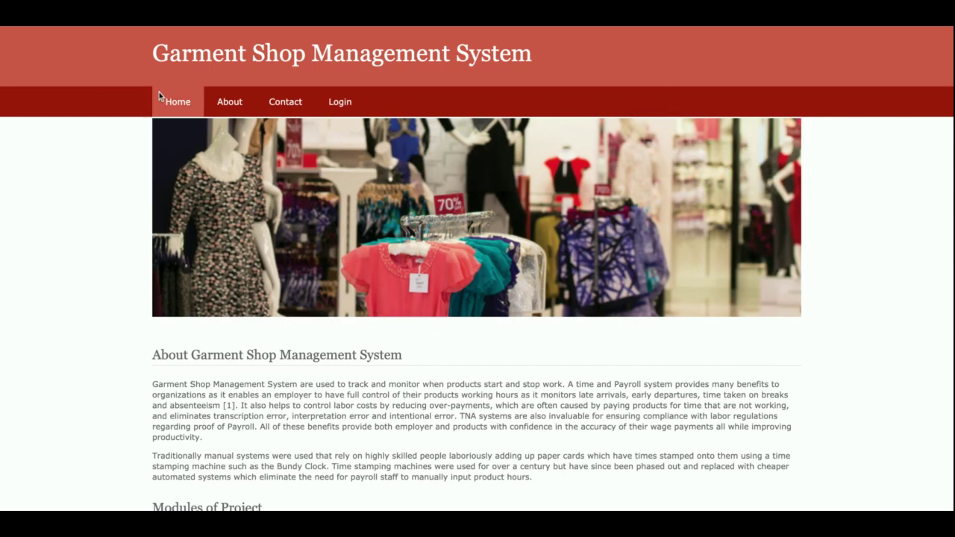
left_click(356, 102)
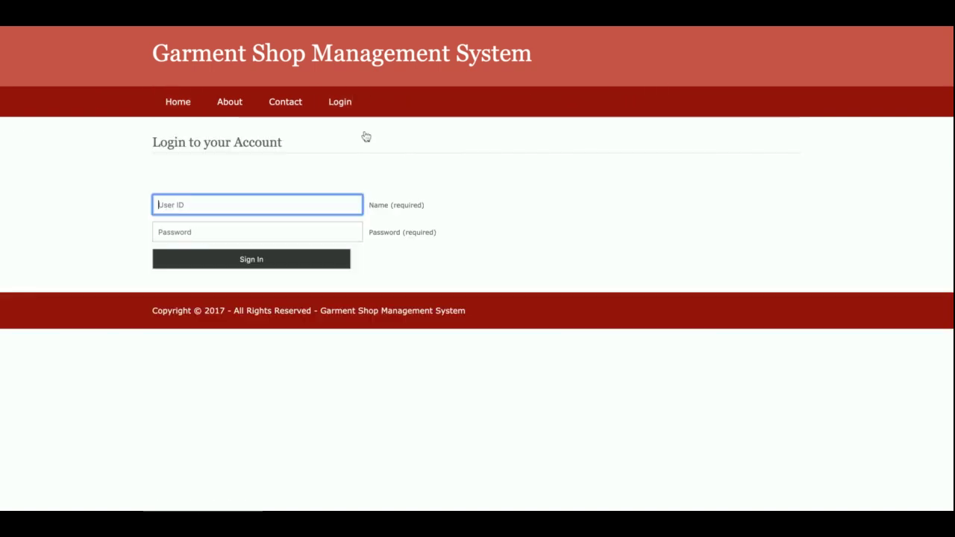
left_click(213, 266)
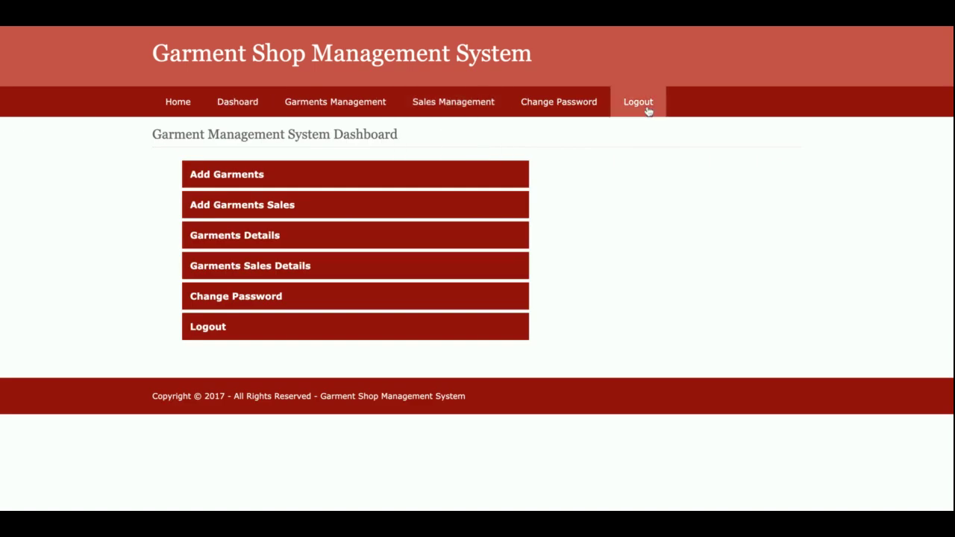
Step: Log out, sign in once more, then log out to the public home page
left_click(646, 106)
left_click(339, 103)
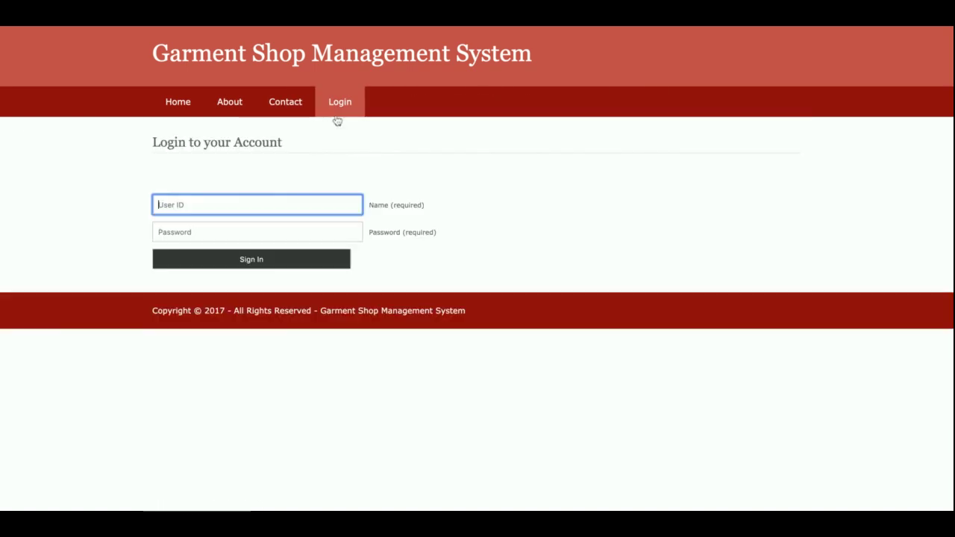
left_click(254, 266)
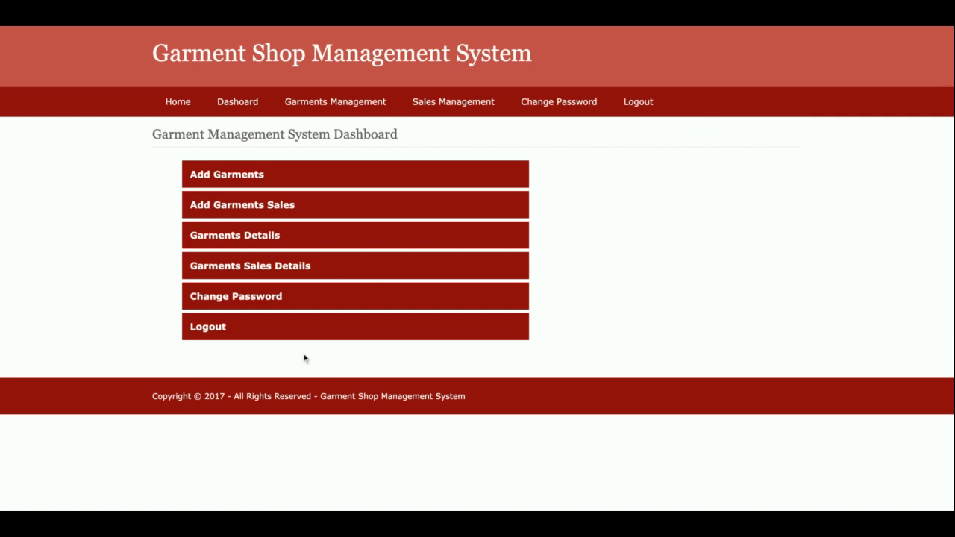
left_click(644, 102)
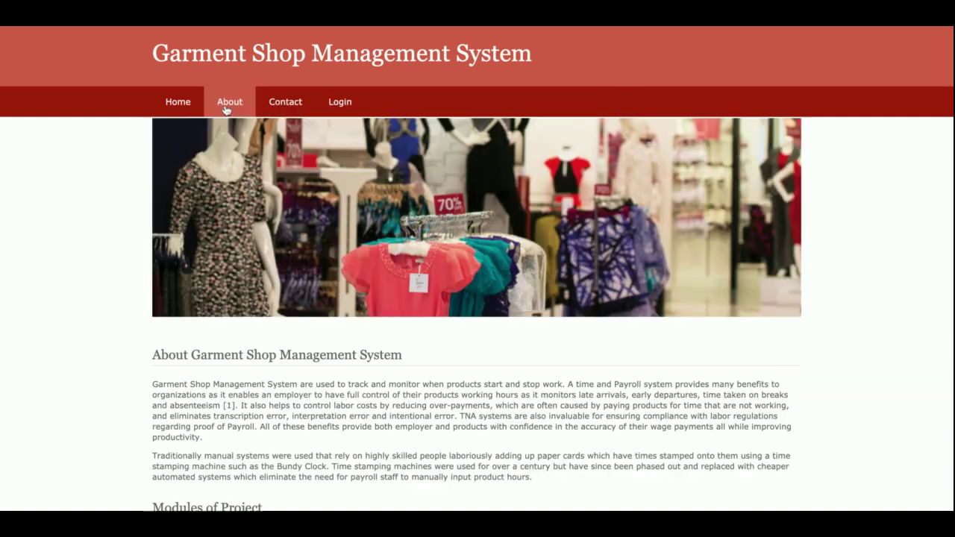
left_click(175, 107)
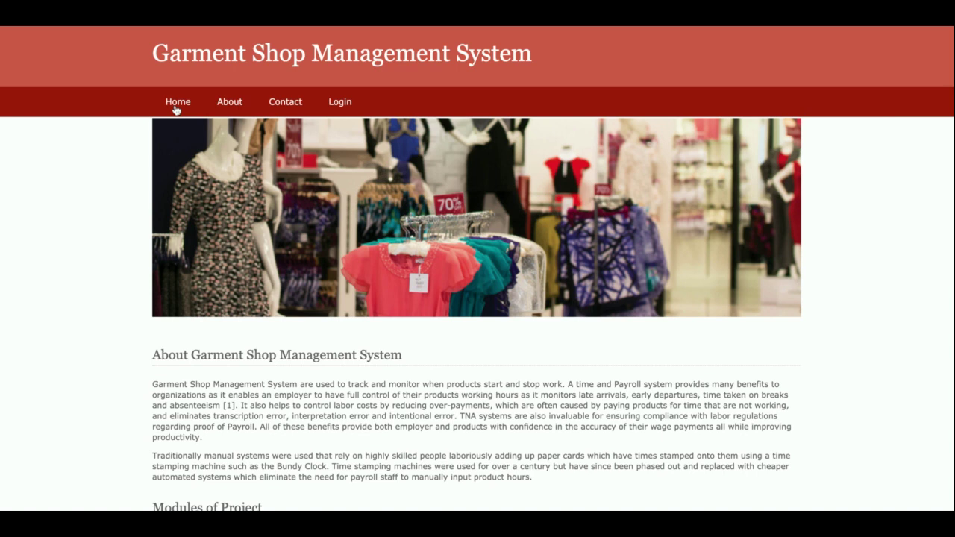